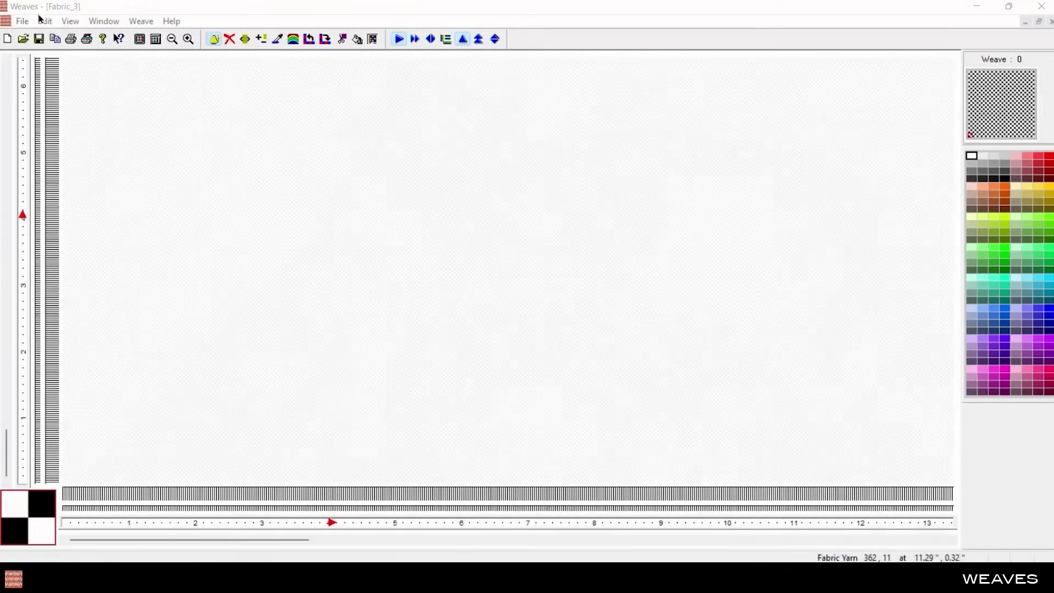
# - Paint dark red and olive warp stripes with thin green accent threads
pyautogui.click(1049, 177)
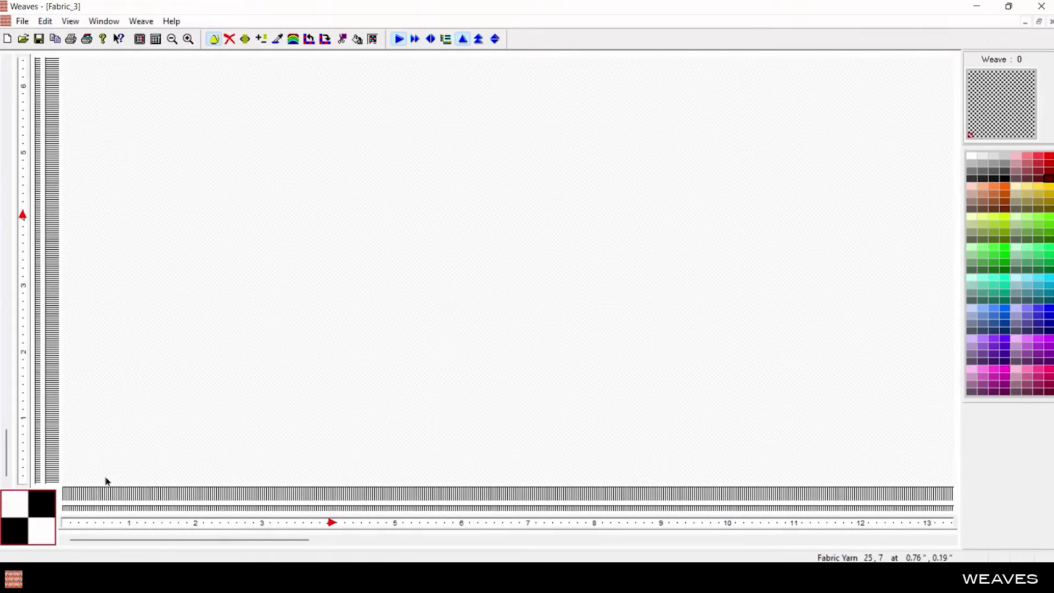
pyautogui.moveTo(64, 493); pyautogui.dragTo(332, 500)
pyautogui.click(1048, 209)
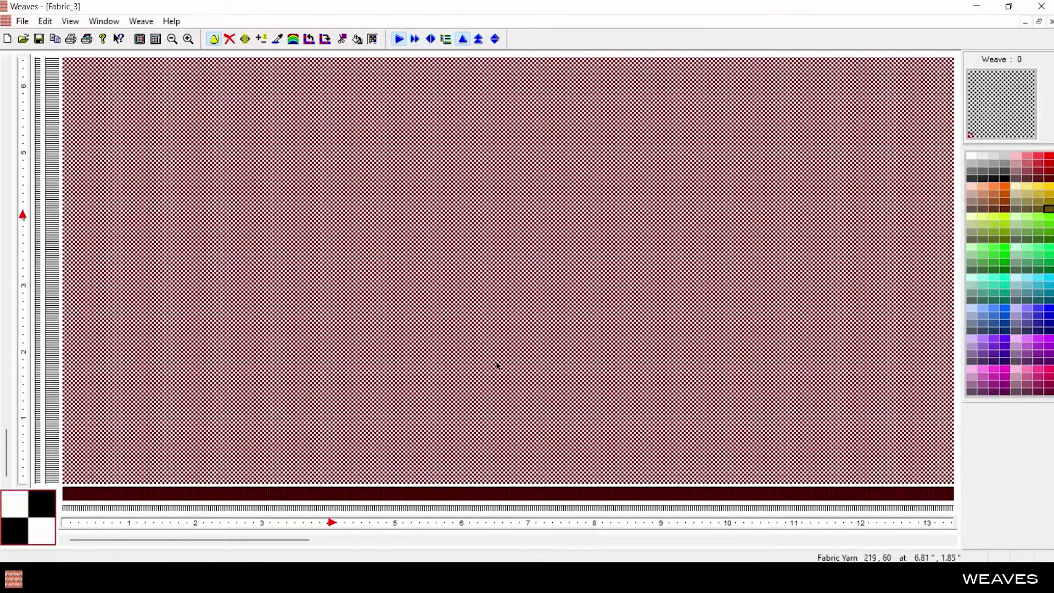
pyautogui.moveTo(129, 498); pyautogui.dragTo(194, 499)
pyautogui.moveTo(264, 499); pyautogui.dragTo(331, 500)
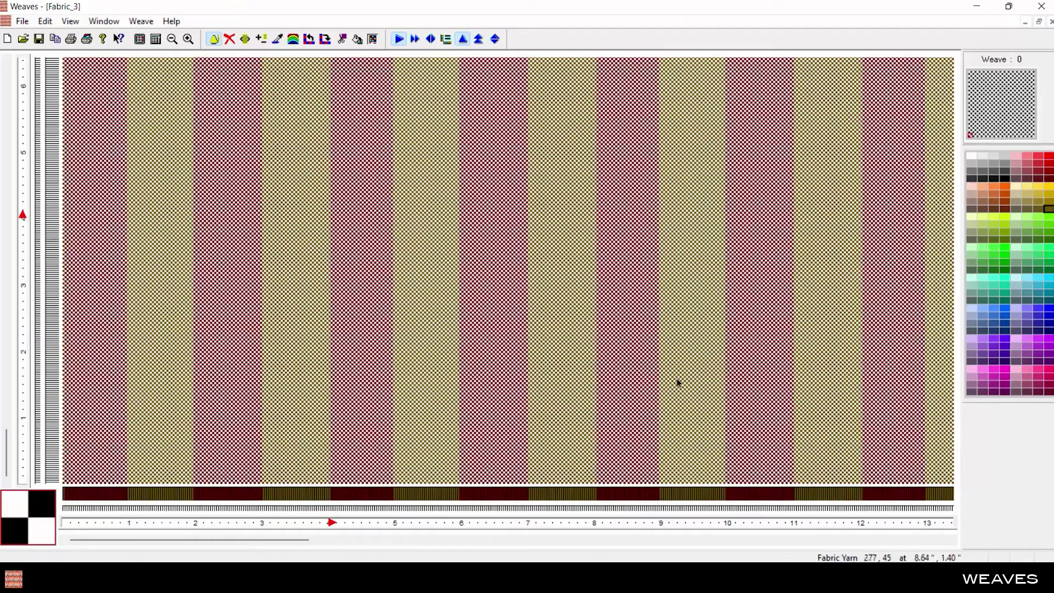
pyautogui.click(1046, 241)
pyautogui.click(365, 497)
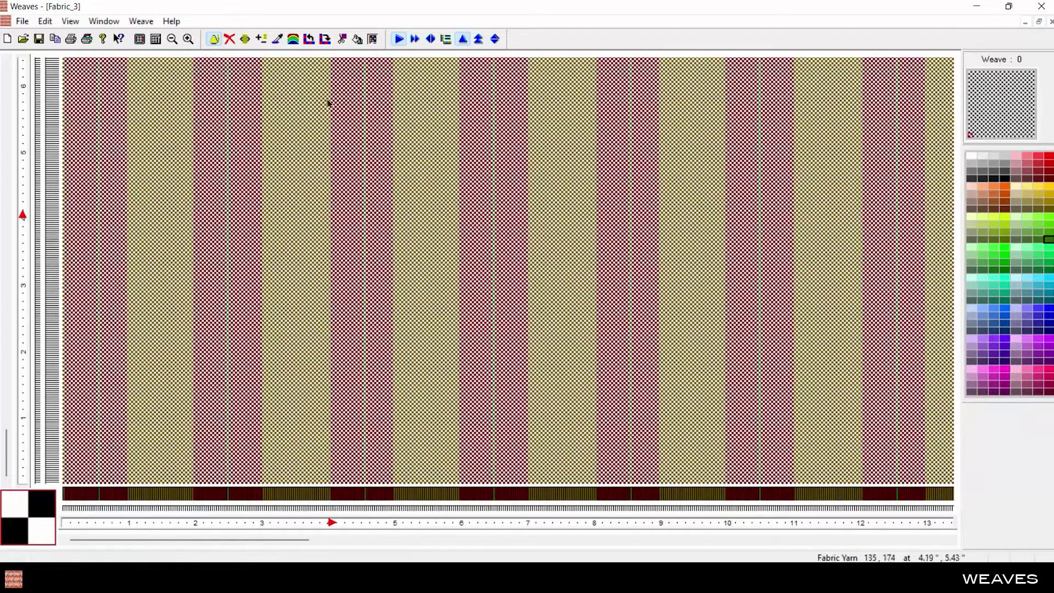
# - Copy the warp colours to the weft to form a plaid, and zoom in
pyautogui.click(309, 39)
pyautogui.click(501, 317)
pyautogui.click(188, 39)
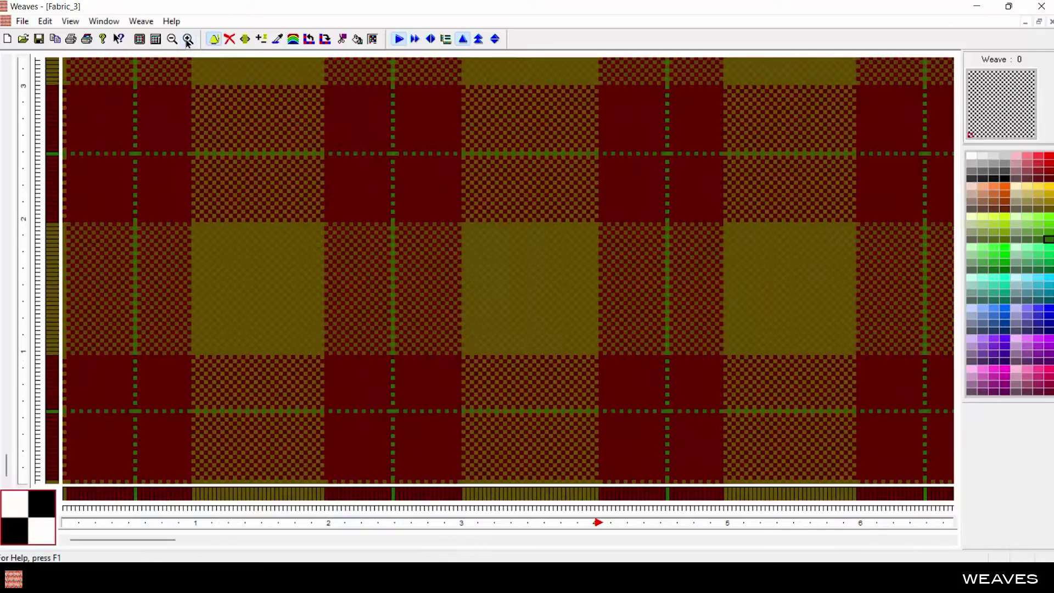
# - Try weaves 7, 96 and 94 from the atlas, then apply the 2x2 twill
pyautogui.click(141, 21)
pyautogui.click(160, 52)
pyautogui.click(132, 62)
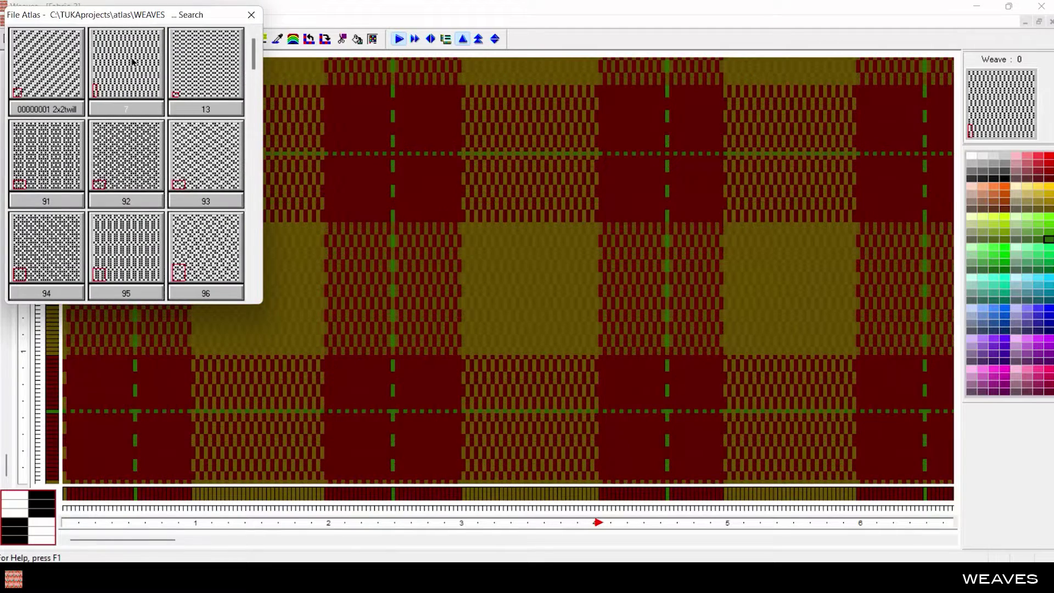
pyautogui.click(209, 252)
pyautogui.click(42, 250)
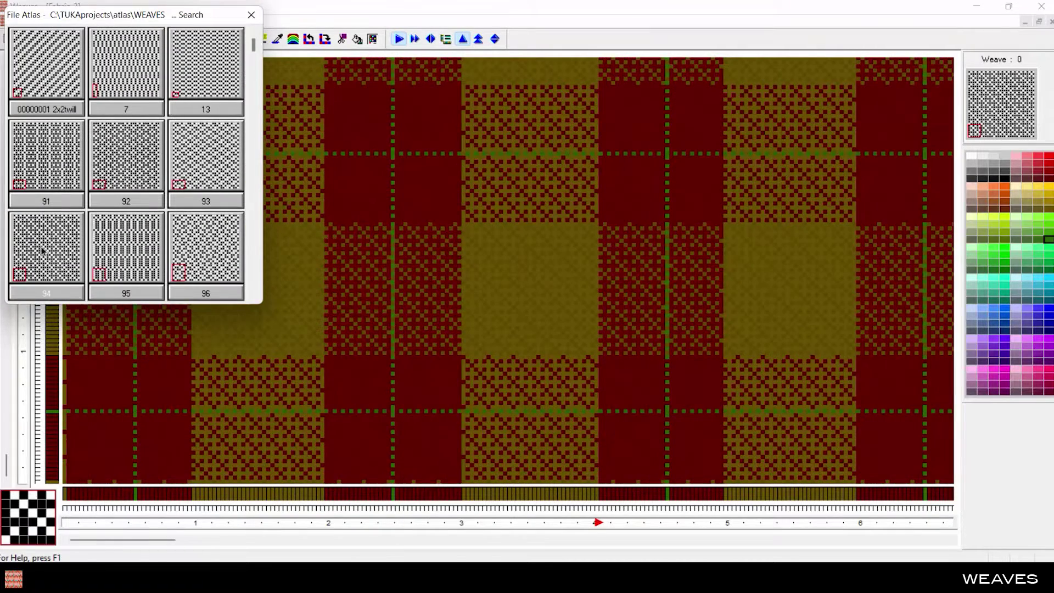
pyautogui.doubleClick(48, 79)
pyautogui.click(23, 22)
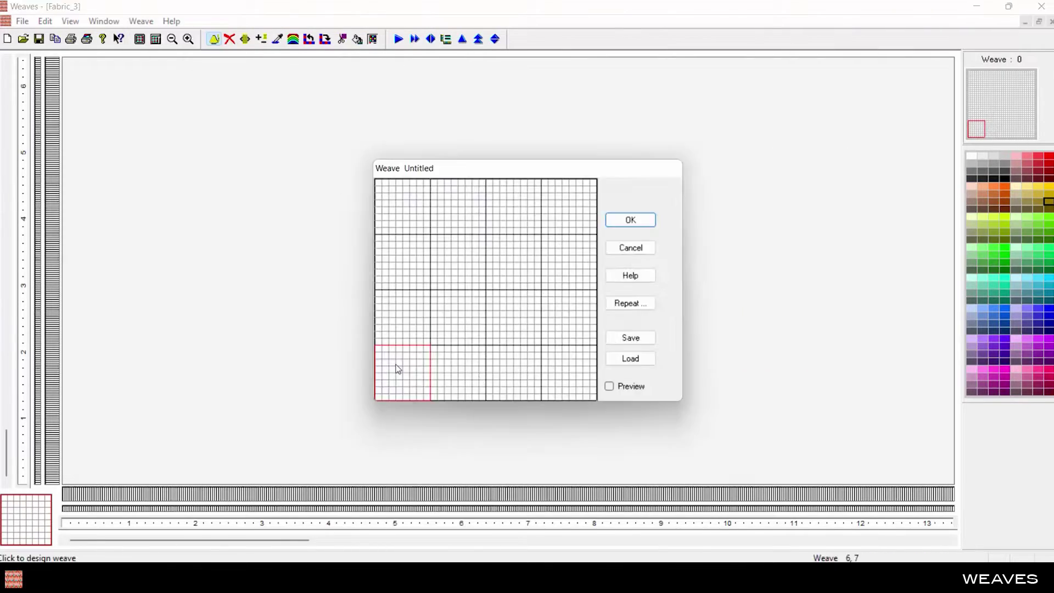
# - Set a 2x2 plain weave in the weave grid
pyautogui.click(378, 396)
pyautogui.click(386, 390)
pyautogui.click(393, 384)
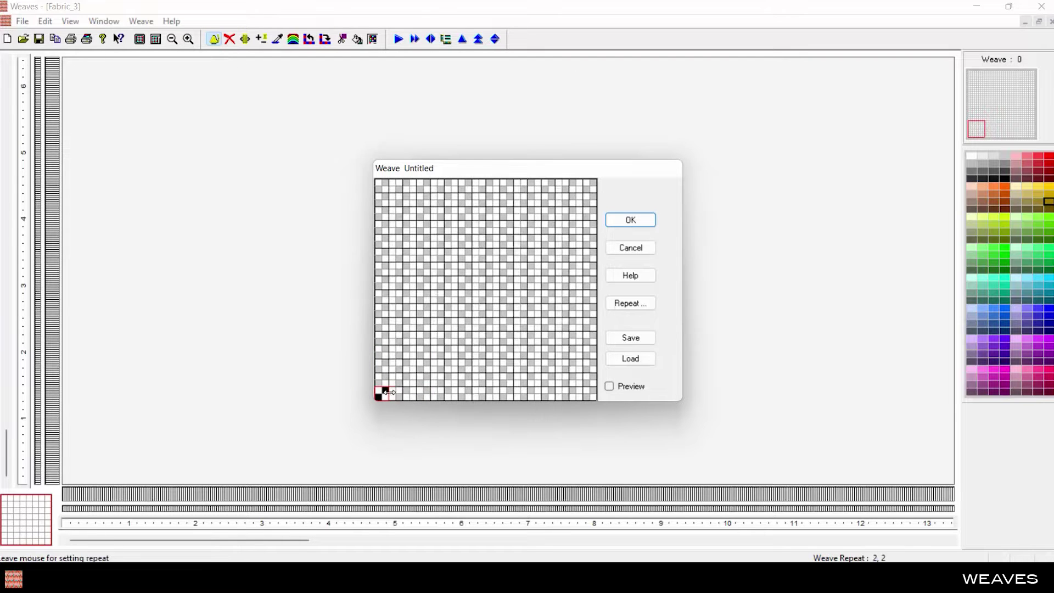
pyautogui.click(630, 220)
# - Turn on horizontal stripe repeat and paint alternating dark red and olive warp stripes
pyautogui.click(399, 39)
pyautogui.click(198, 495)
pyautogui.click(1049, 173)
pyautogui.moveTo(64, 497); pyautogui.dragTo(193, 499)
pyautogui.click(1048, 202)
pyautogui.click(130, 499)
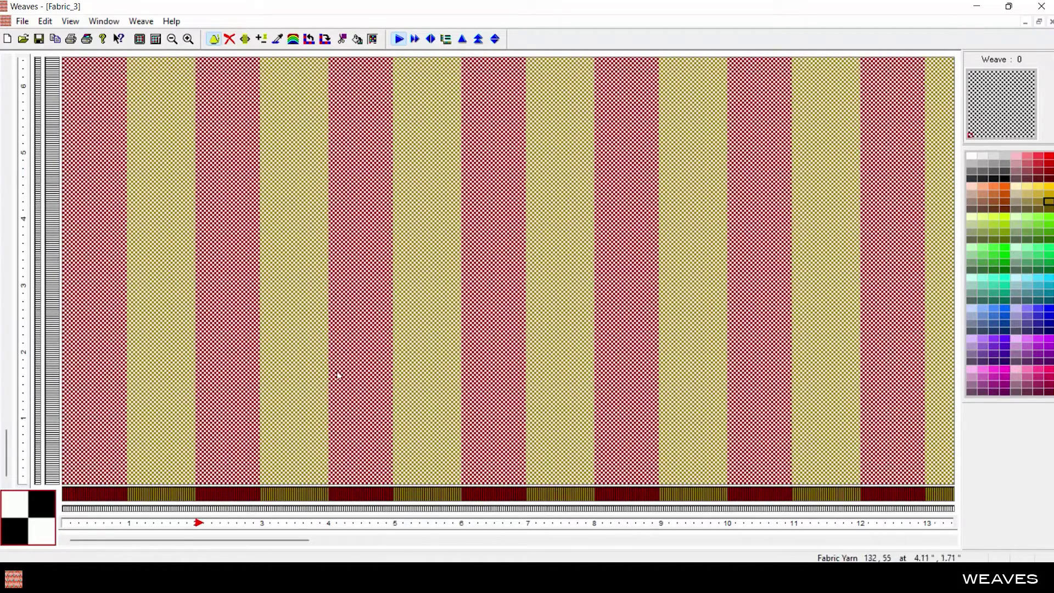
# - Copy the warp stripes to the weft to form red and olive checks
pyautogui.click(310, 41)
pyautogui.click(501, 314)
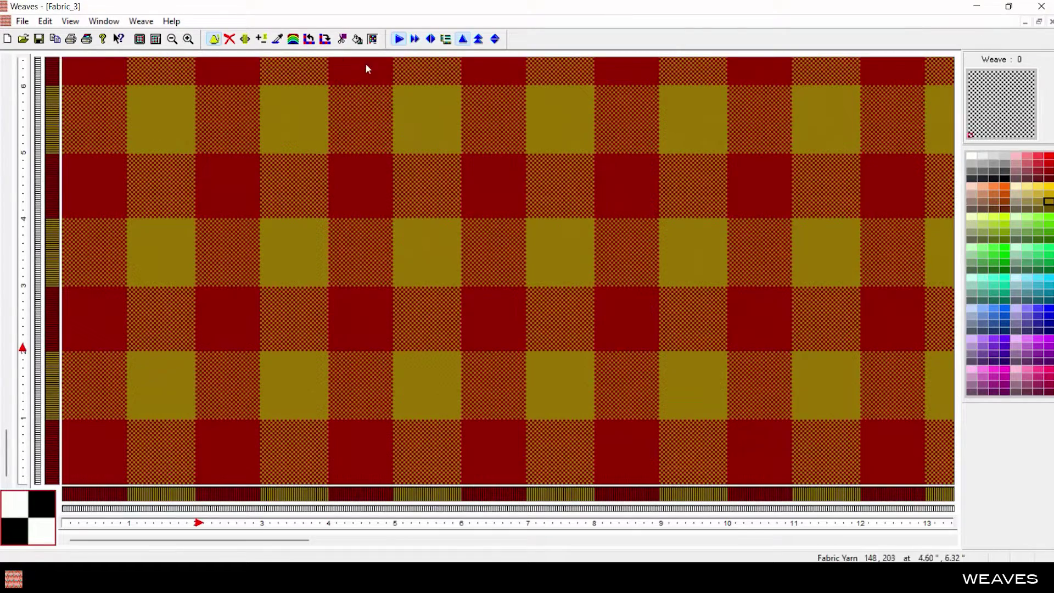
pyautogui.click(190, 39)
pyautogui.click(190, 39)
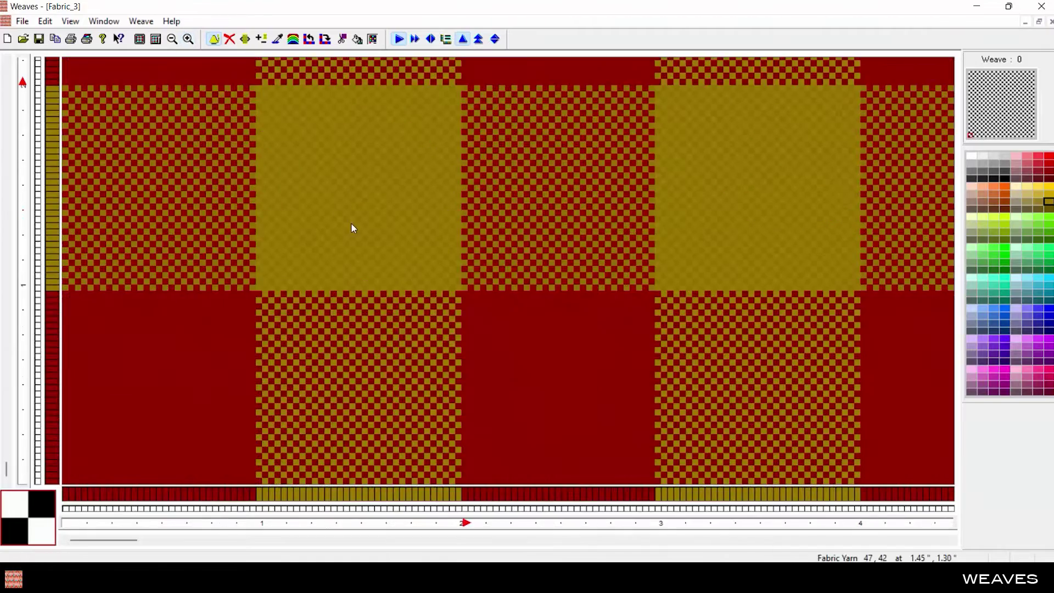
pyautogui.click(172, 40)
pyautogui.click(172, 39)
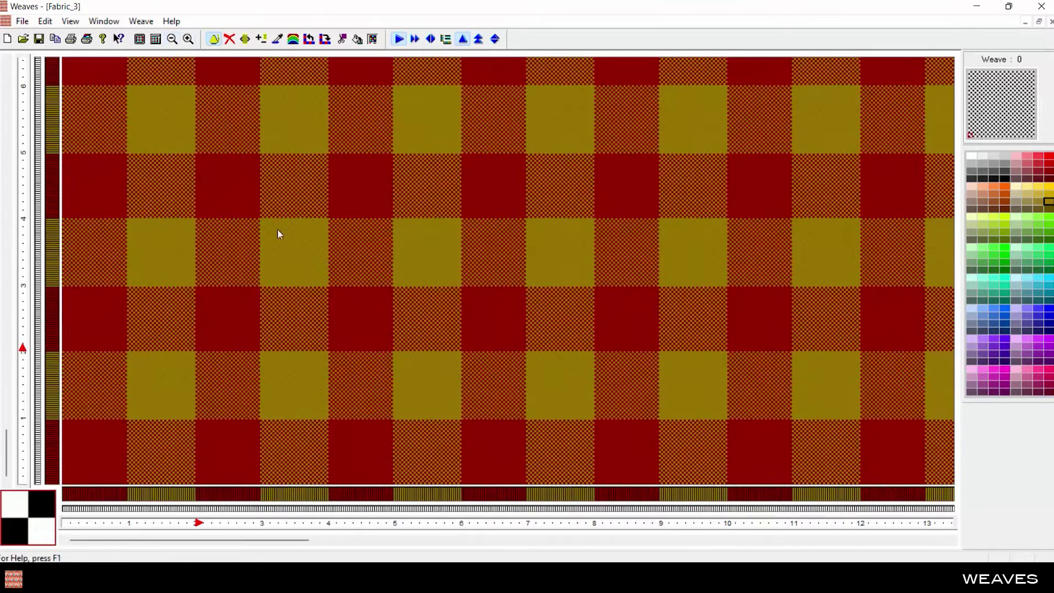
# - Add thin light yellow and pink warp accent stripes and copy them to the weft
pyautogui.click(1038, 193)
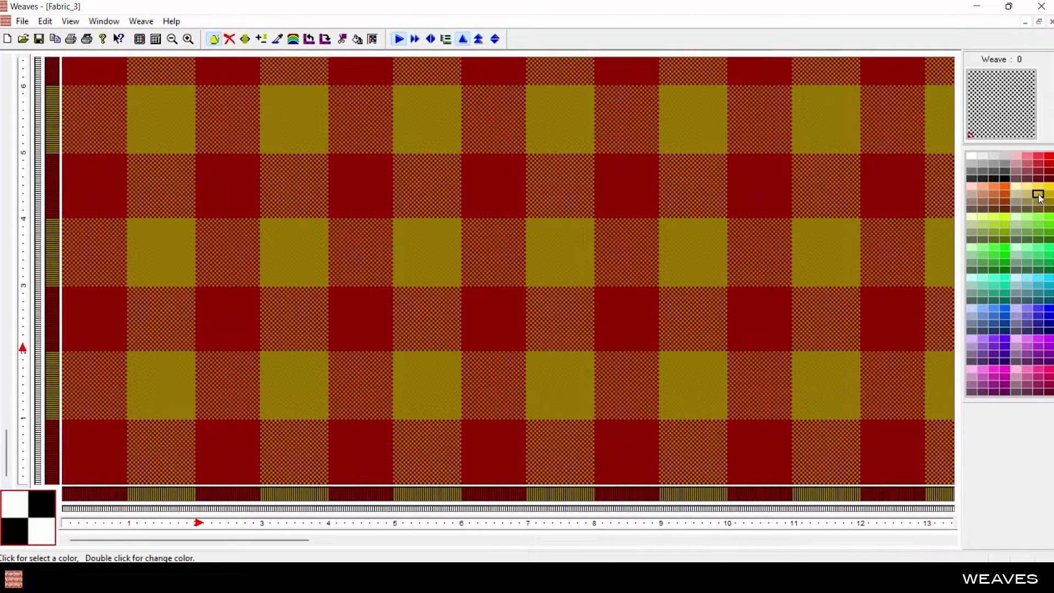
pyautogui.click(294, 494)
pyautogui.click(1029, 164)
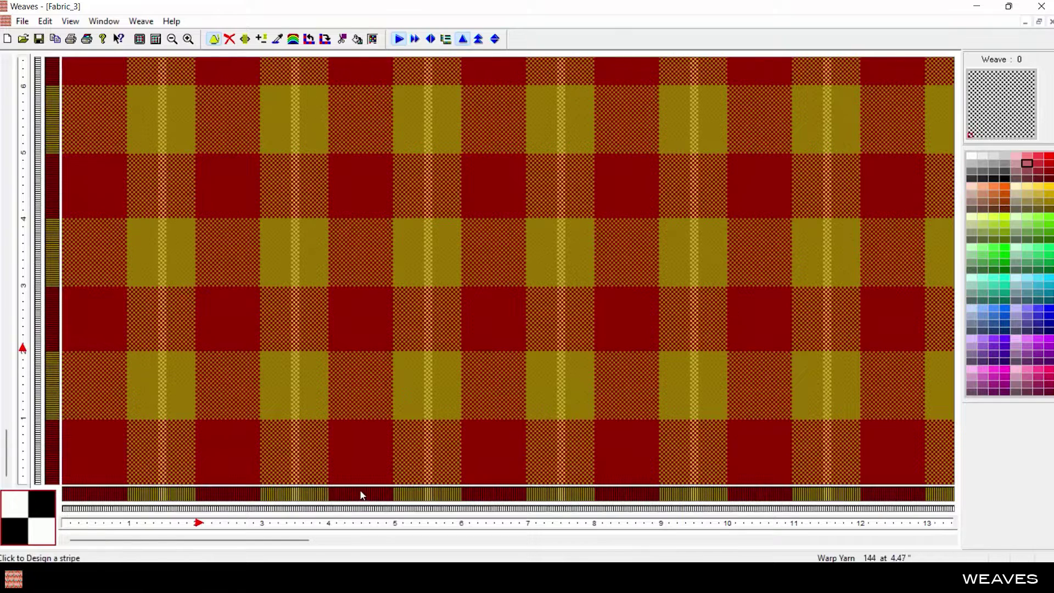
pyautogui.click(361, 493)
pyautogui.click(309, 39)
pyautogui.click(495, 318)
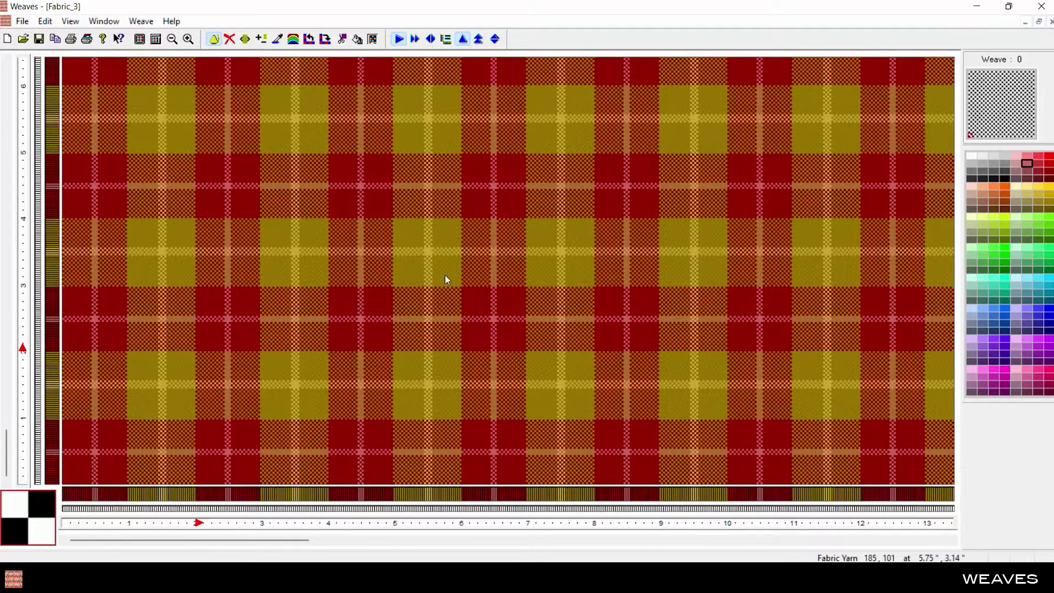
pyautogui.click(144, 22)
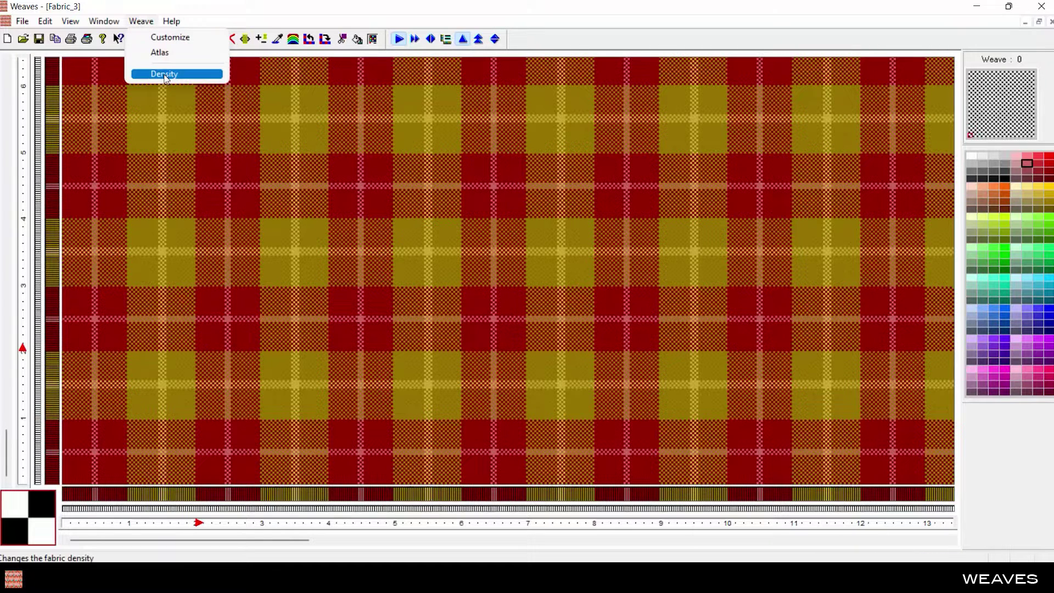
# - Set the warp density to 50 ends per inch in the Density dialog
pyautogui.click(164, 74)
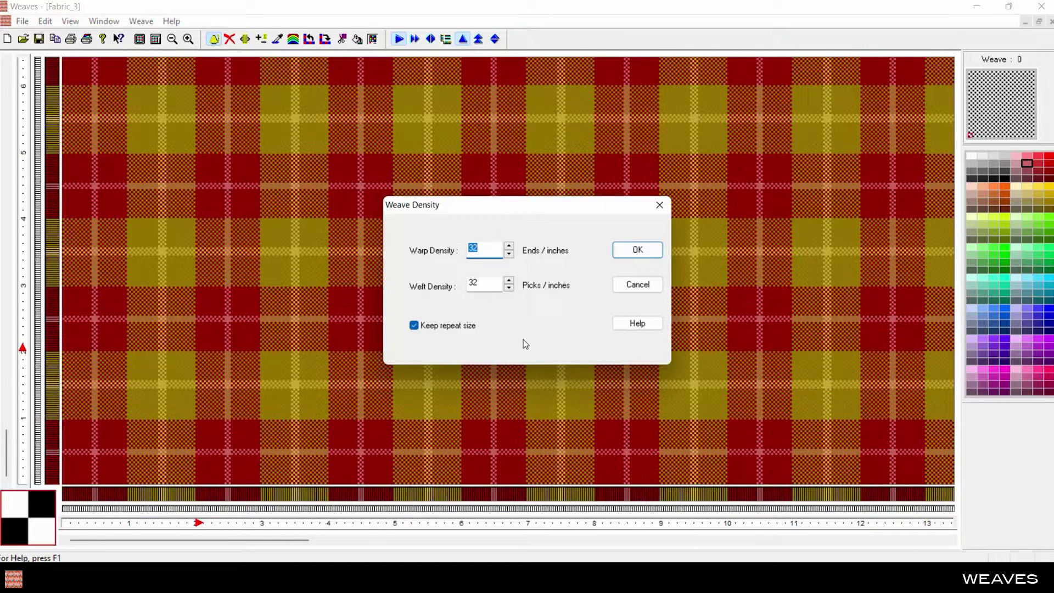
pyautogui.click(485, 249)
pyautogui.write('50')
pyautogui.doubleClick(480, 285)
pyautogui.click(637, 251)
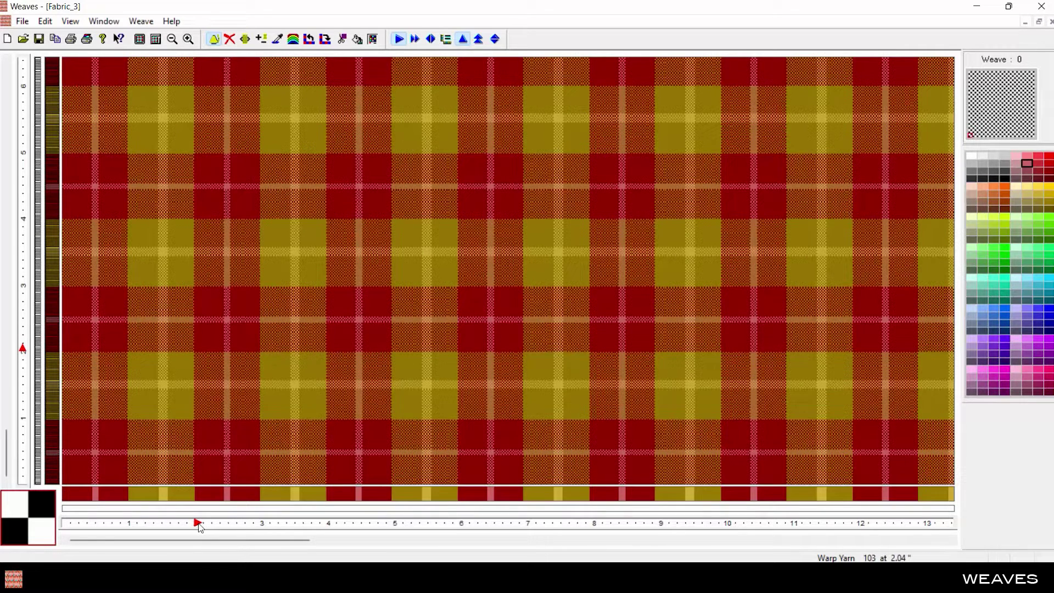
pyautogui.click(187, 40)
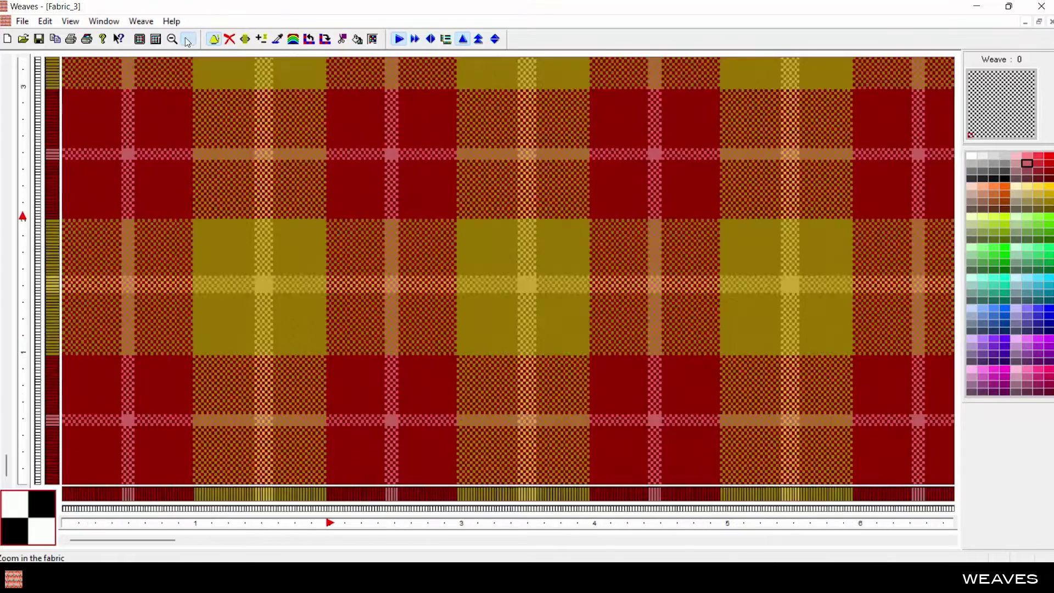
pyautogui.click(187, 40)
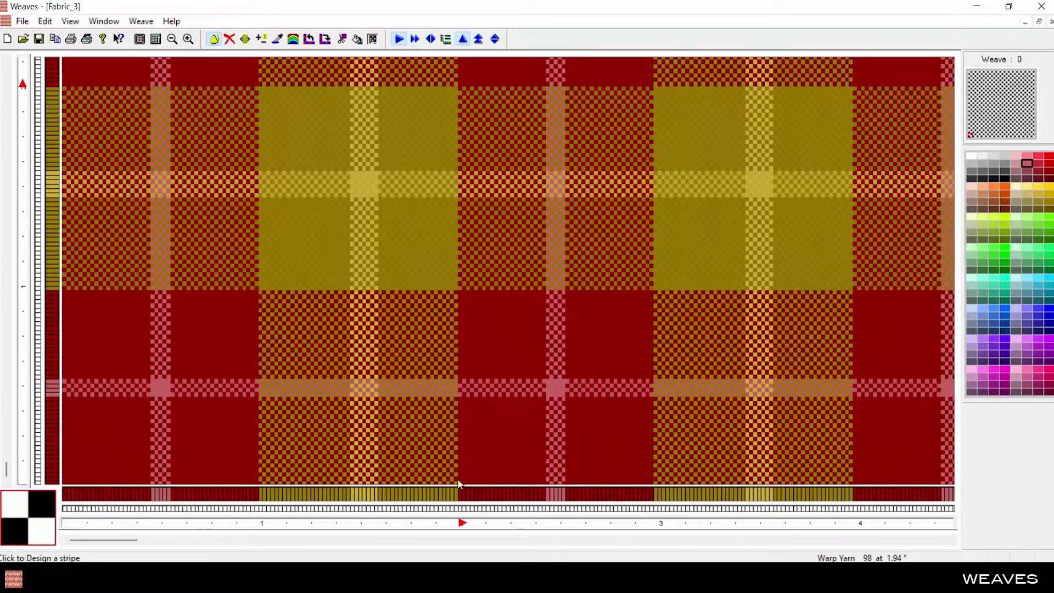
pyautogui.click(172, 39)
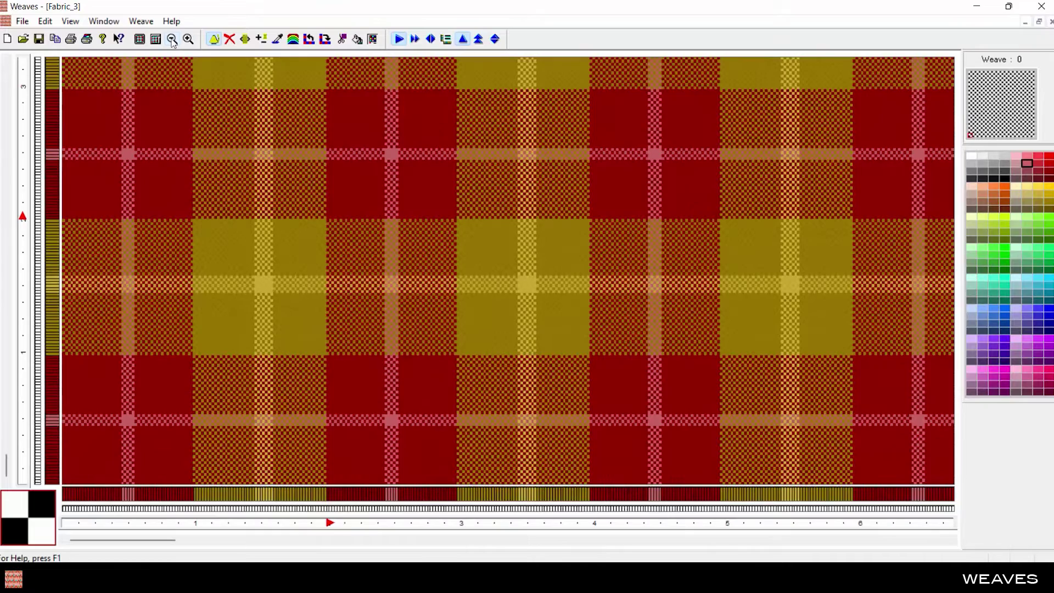
pyautogui.click(172, 39)
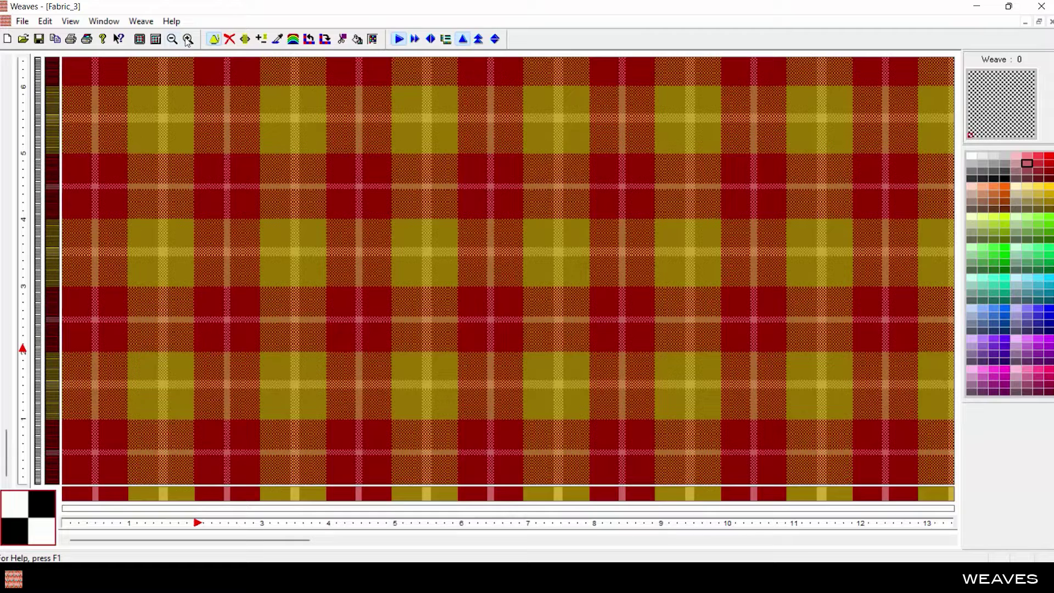
pyautogui.click(187, 39)
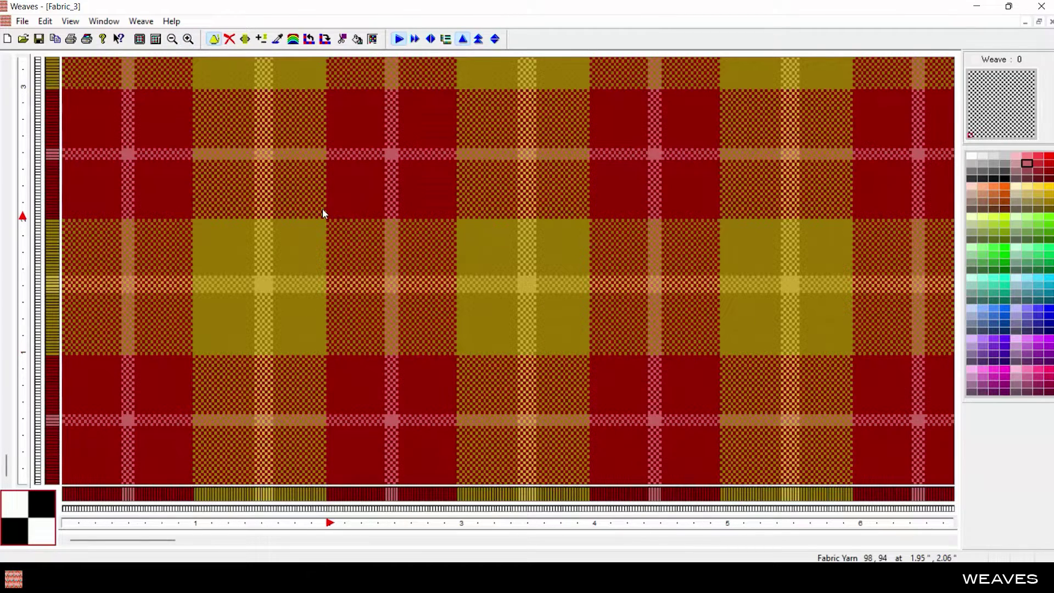
pyautogui.click(22, 21)
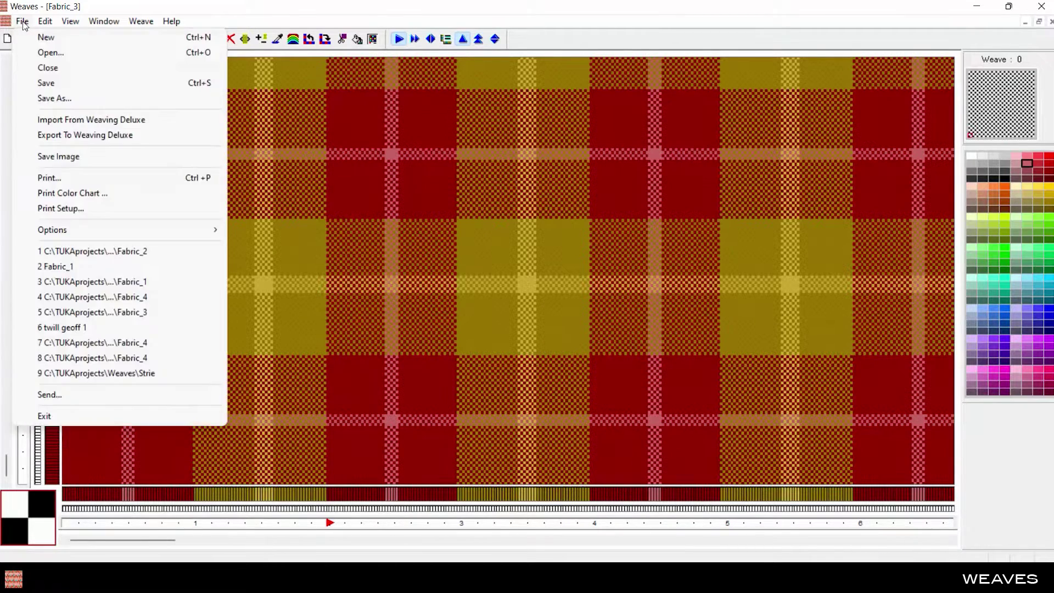
pyautogui.click(71, 157)
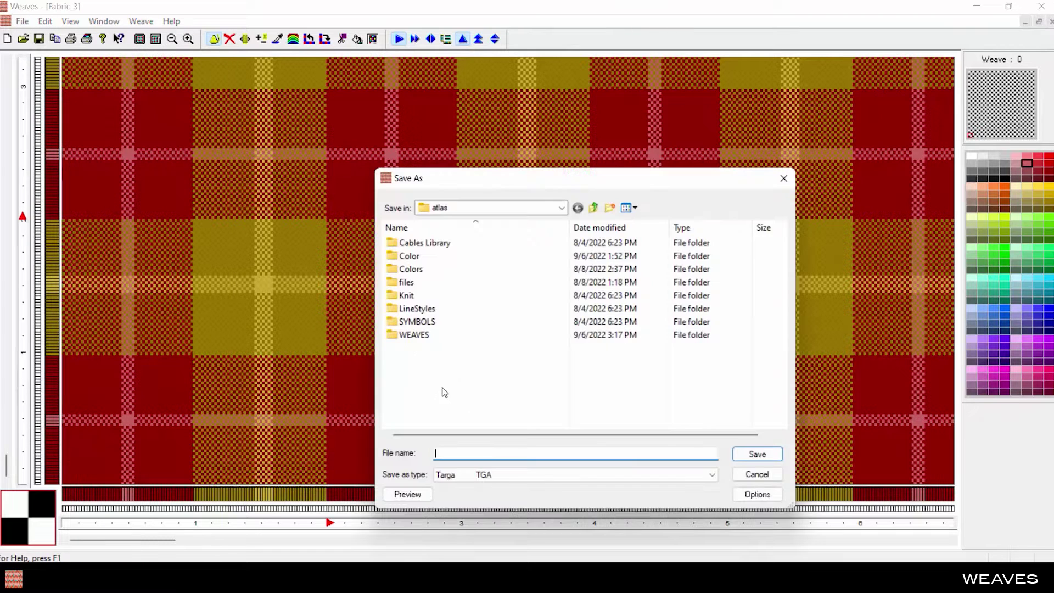
pyautogui.click(494, 476)
pyautogui.click(461, 496)
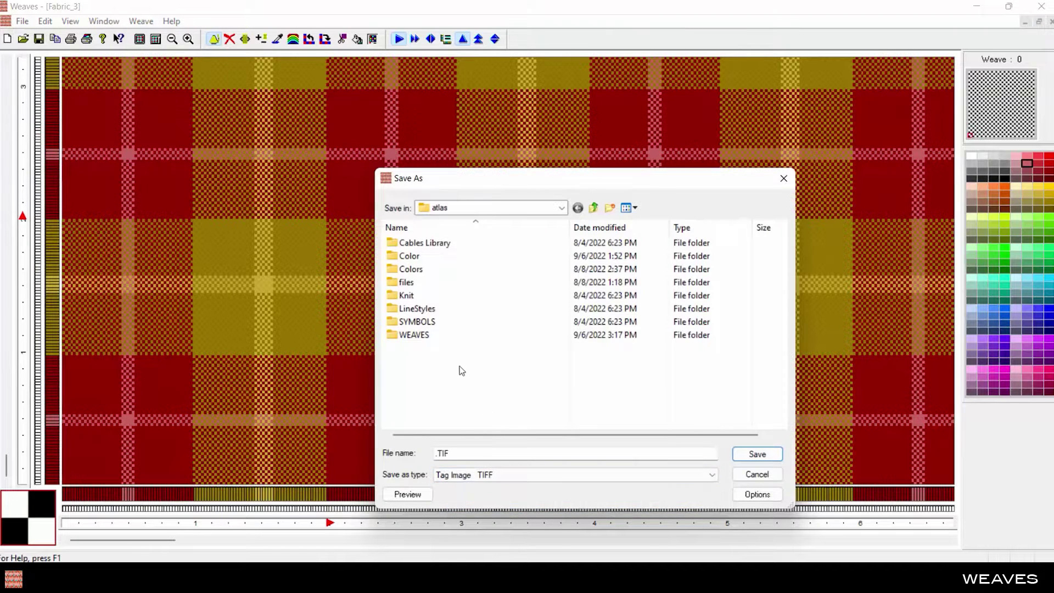
pyautogui.click(756, 474)
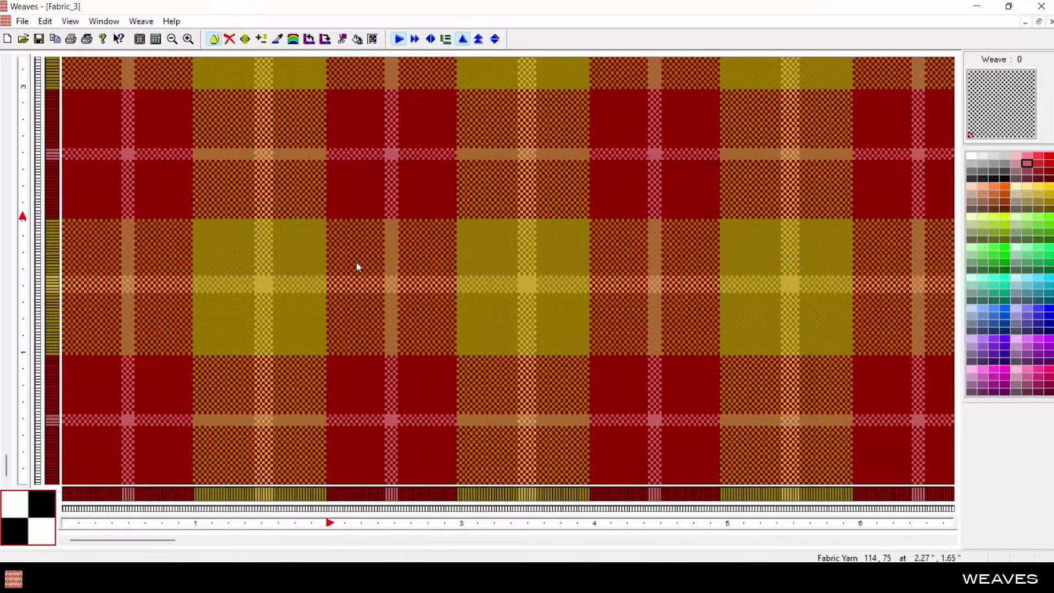
# - Set the fabric printout to 5 vertical repeats and preview it
pyautogui.click(22, 21)
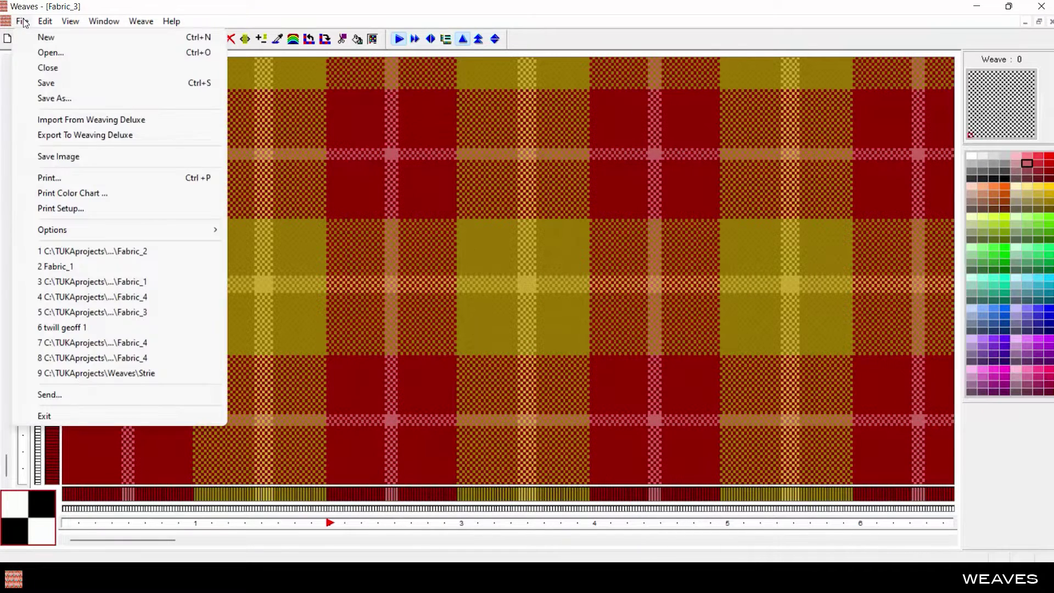
pyautogui.click(67, 179)
pyautogui.click(634, 379)
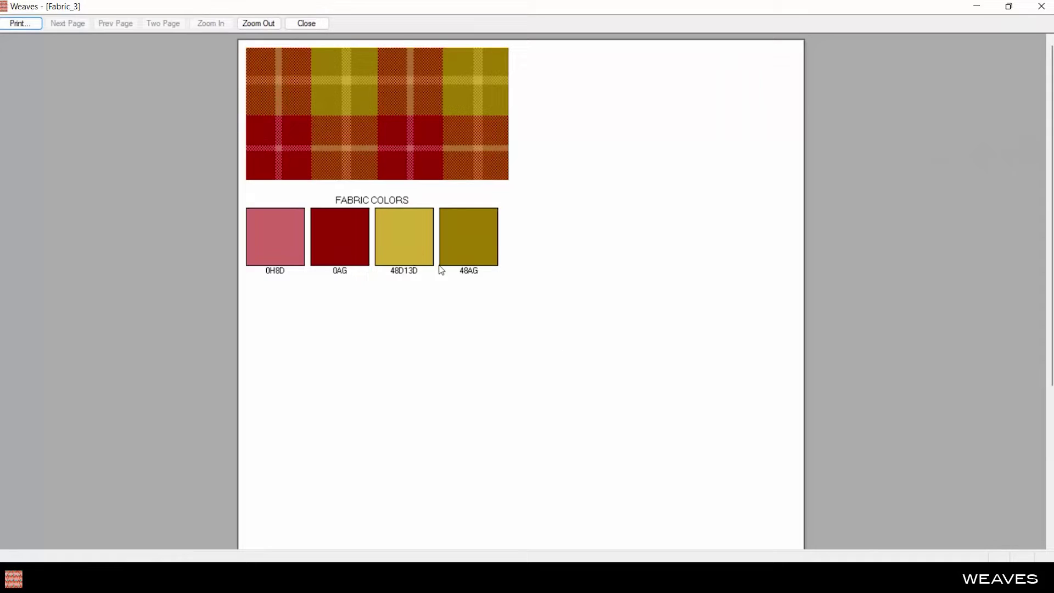
pyautogui.click(309, 25)
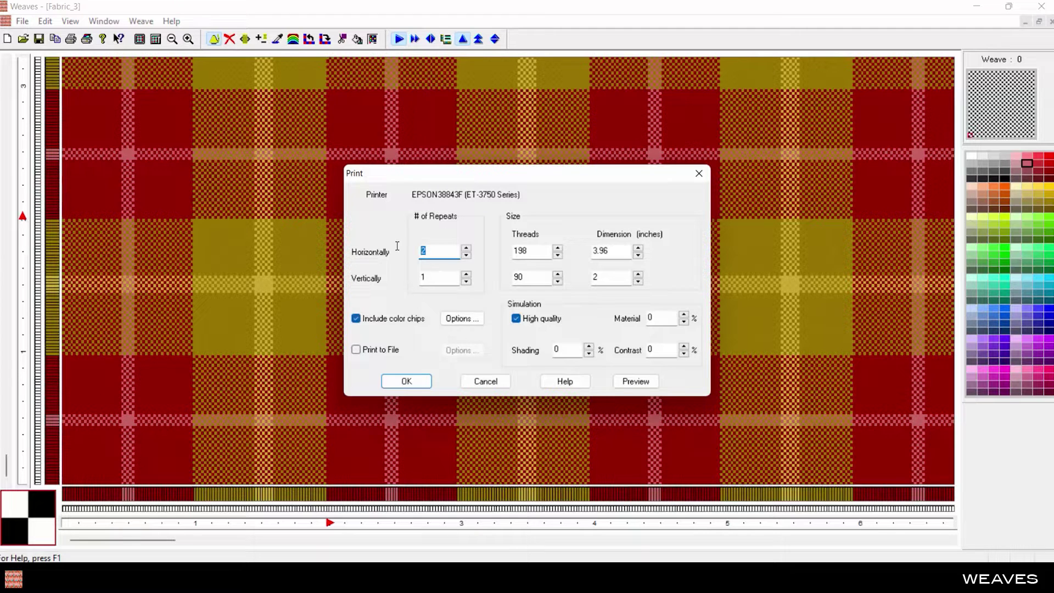
pyautogui.doubleClick(432, 276)
pyautogui.write('5')
pyautogui.click(637, 382)
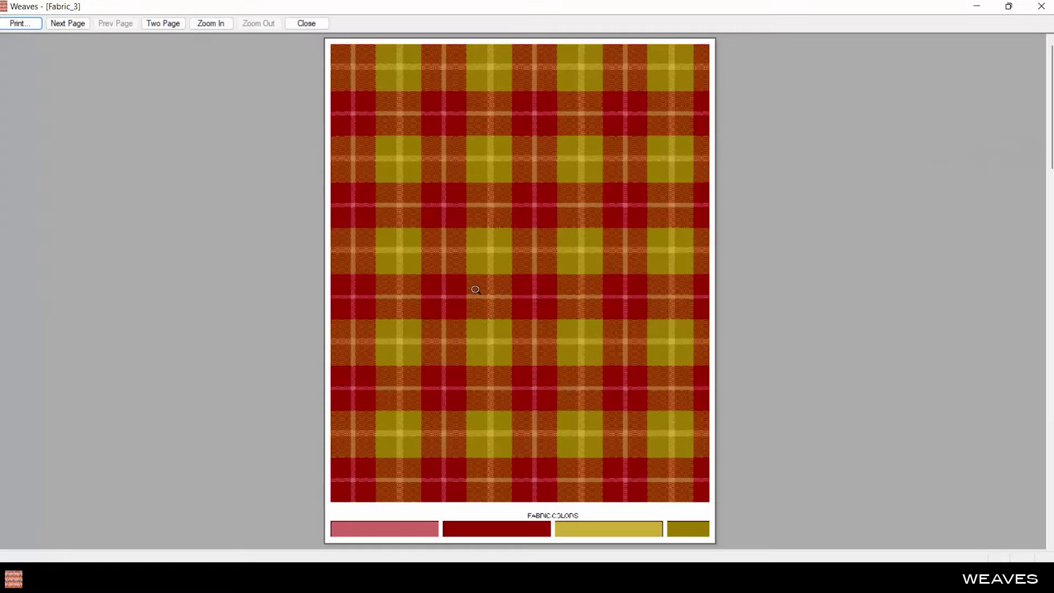
pyautogui.click(512, 307)
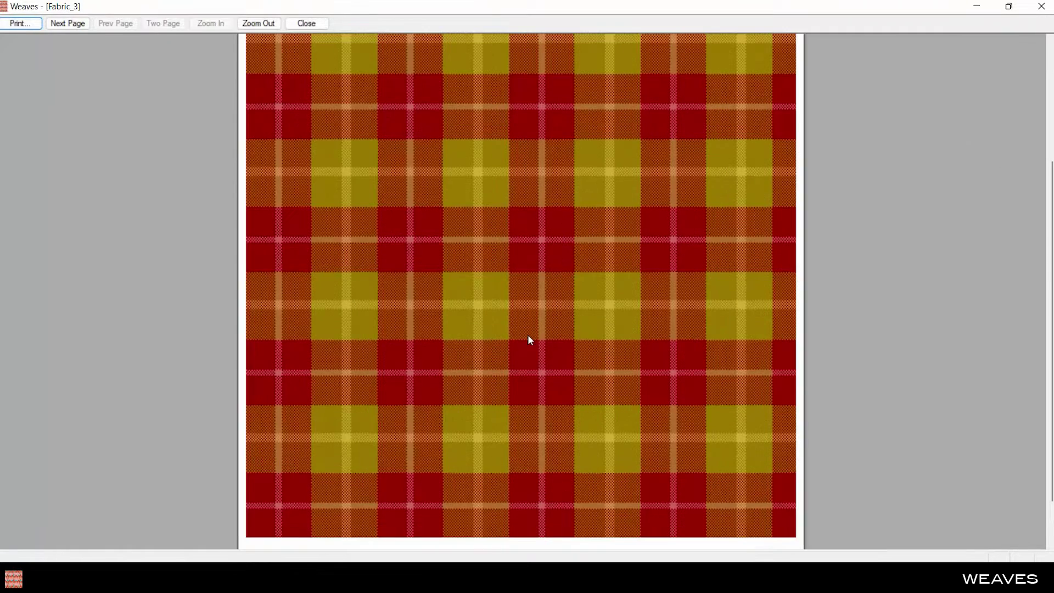
pyautogui.click(303, 23)
# - Set print shading to 15% and material to 16, then preview again
pyautogui.moveTo(563, 349); pyautogui.dragTo(547, 351)
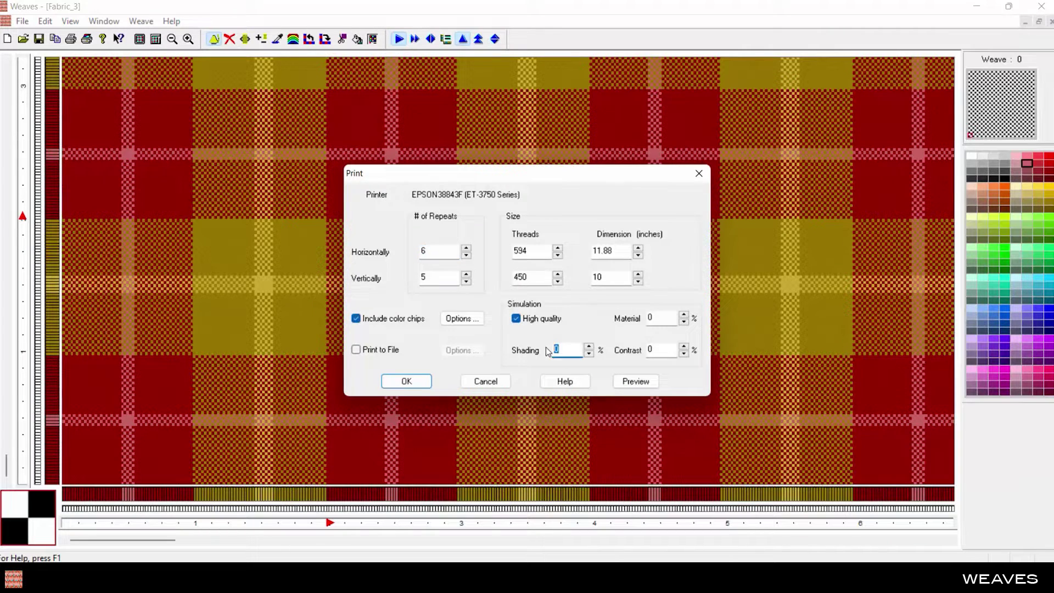
pyautogui.write('15')
pyautogui.doubleClick(652, 317)
pyautogui.write('16')
pyautogui.press('Tab')
pyautogui.click(635, 381)
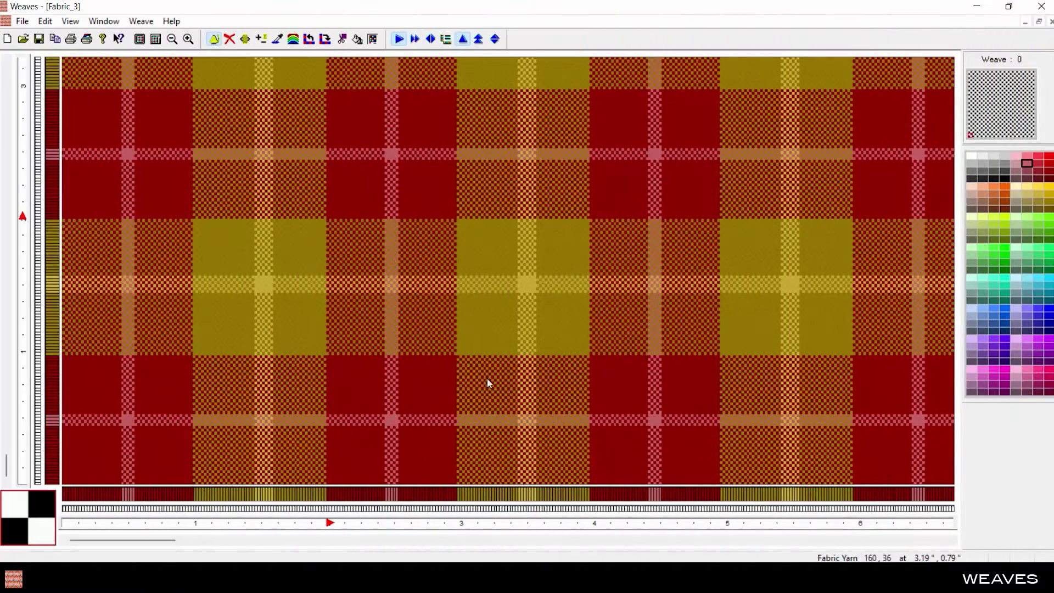
pyautogui.click(141, 21)
# - Try atlas weaves 127 and 189, then apply textured weave 309 and close the atlas
pyautogui.click(160, 52)
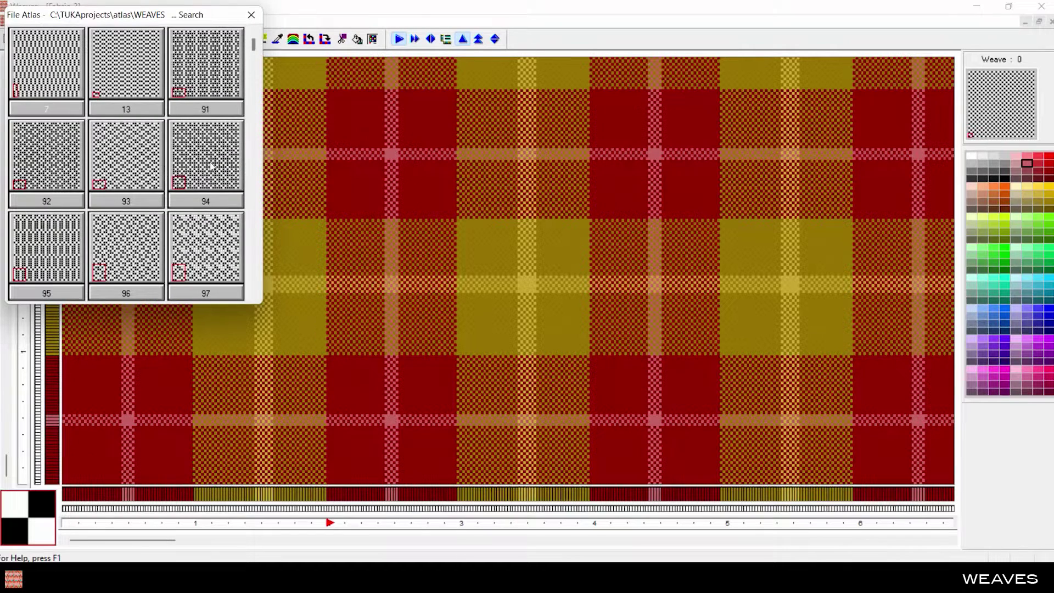
pyautogui.scroll(-8, 254, 59)
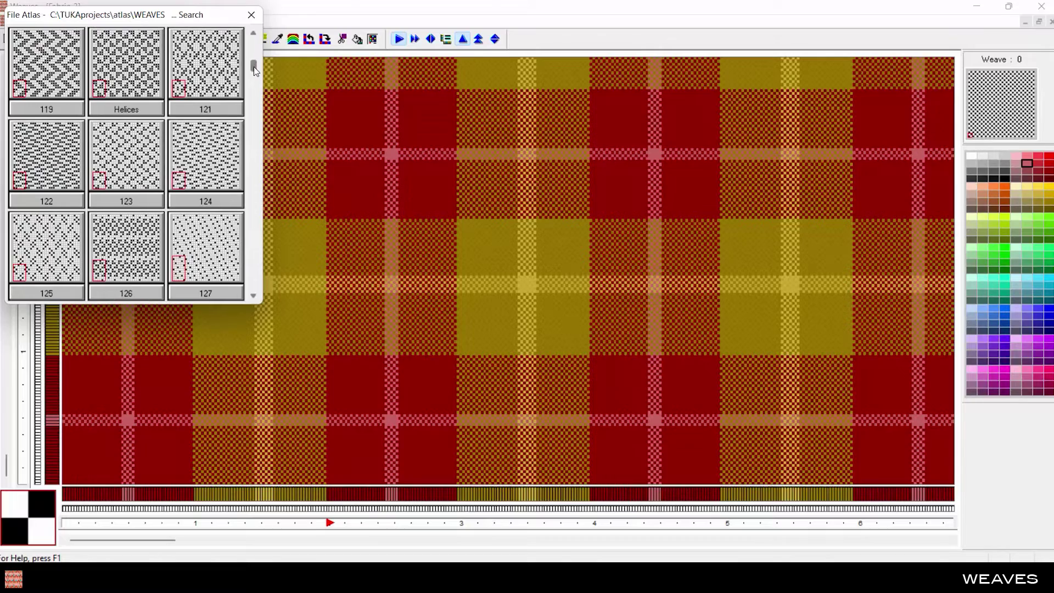
pyautogui.click(208, 246)
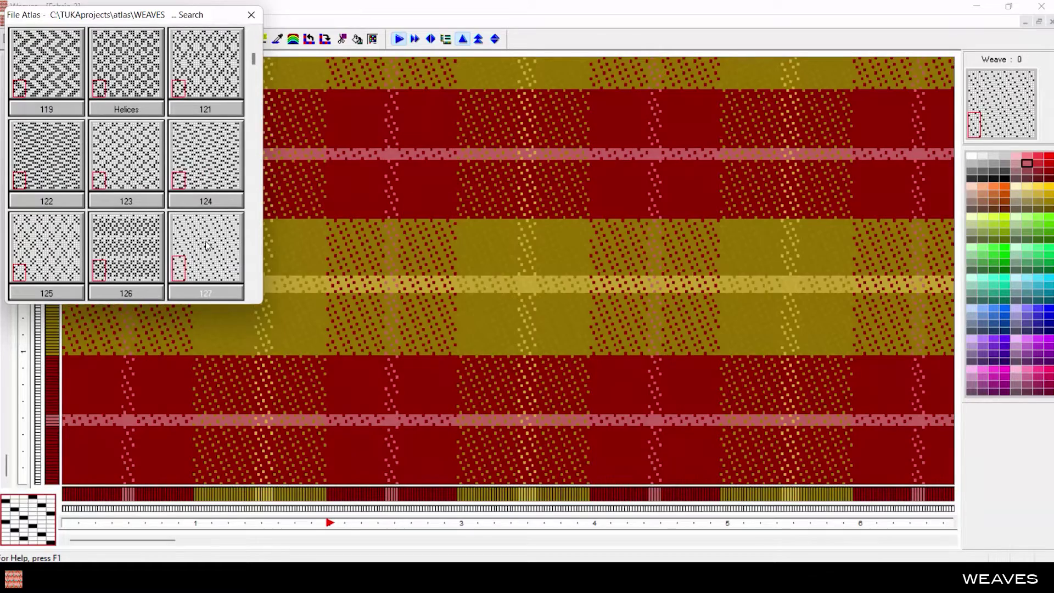
pyautogui.moveTo(253, 58); pyautogui.dragTo(252, 113)
pyautogui.click(122, 255)
pyautogui.click(130, 171)
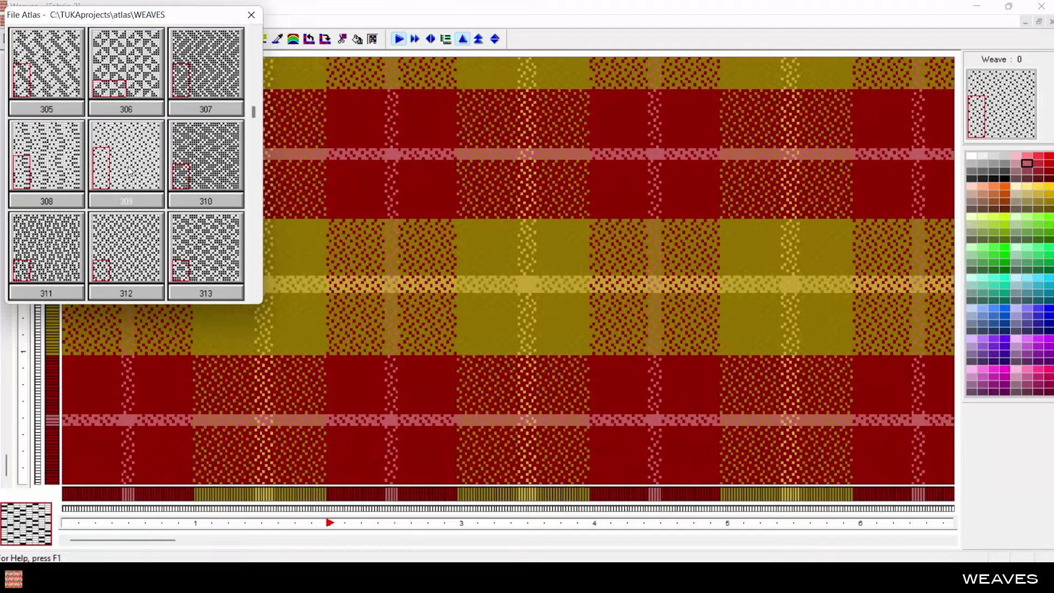
pyautogui.click(395, 332)
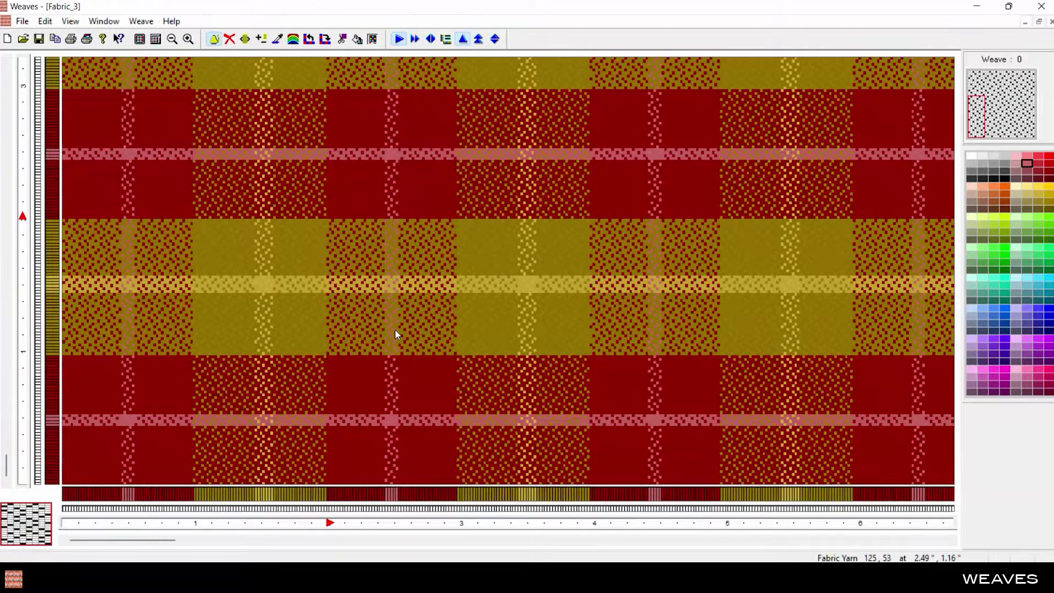
pyautogui.click(22, 21)
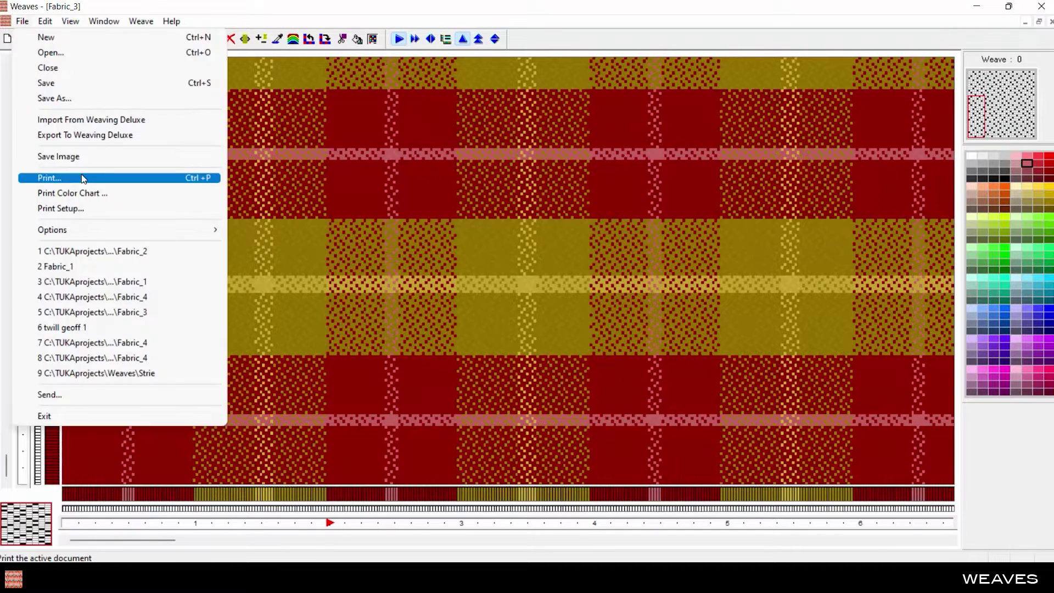
# - Print the rewoven plaid, then recolour the pink warp stripes dark red and pick olive
pyautogui.click(81, 177)
pyautogui.press('Return')
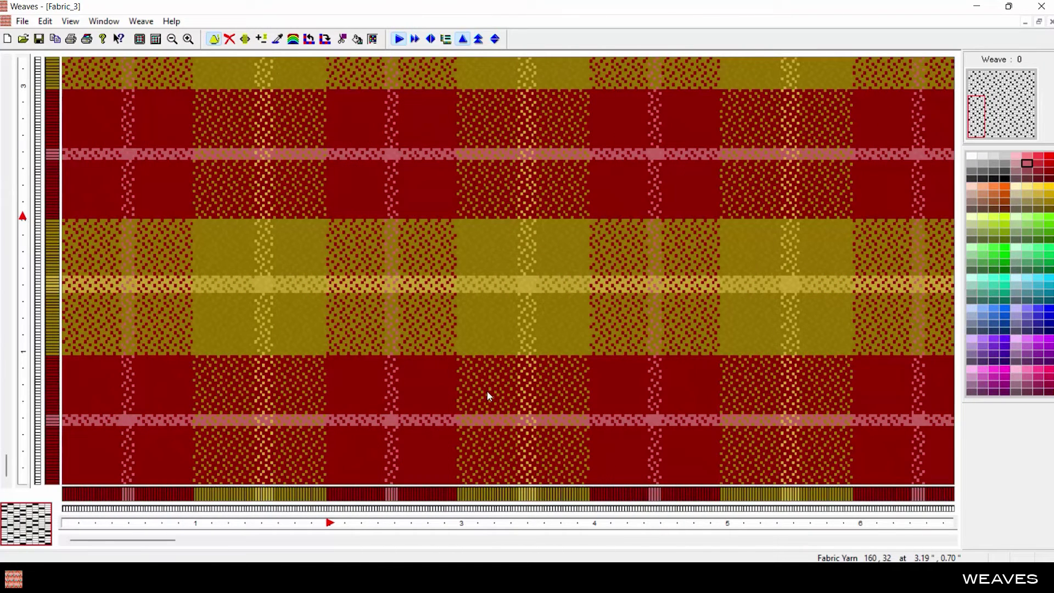
pyautogui.click(1047, 171)
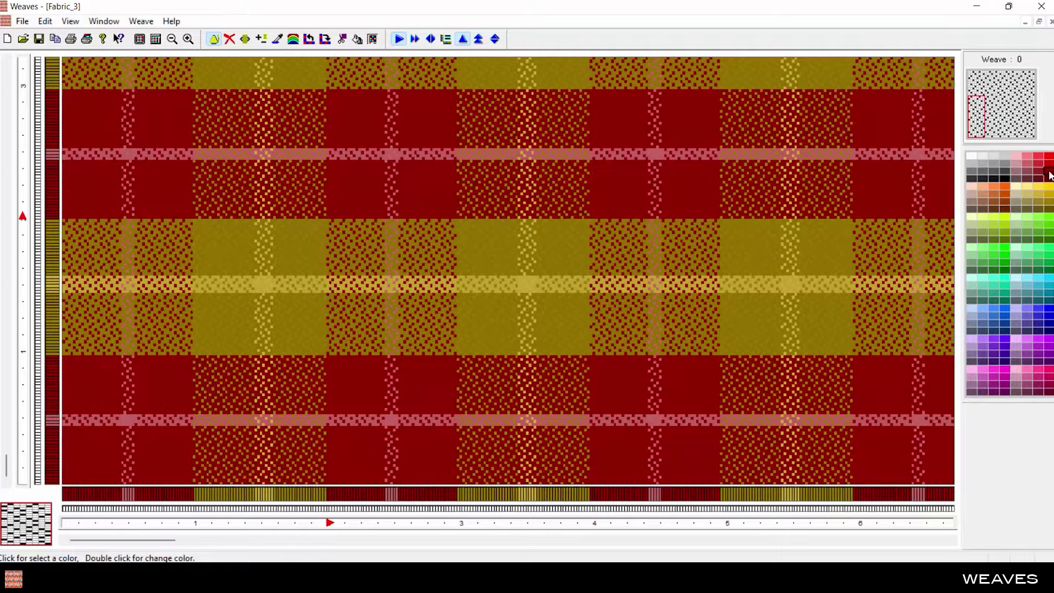
pyautogui.click(128, 494)
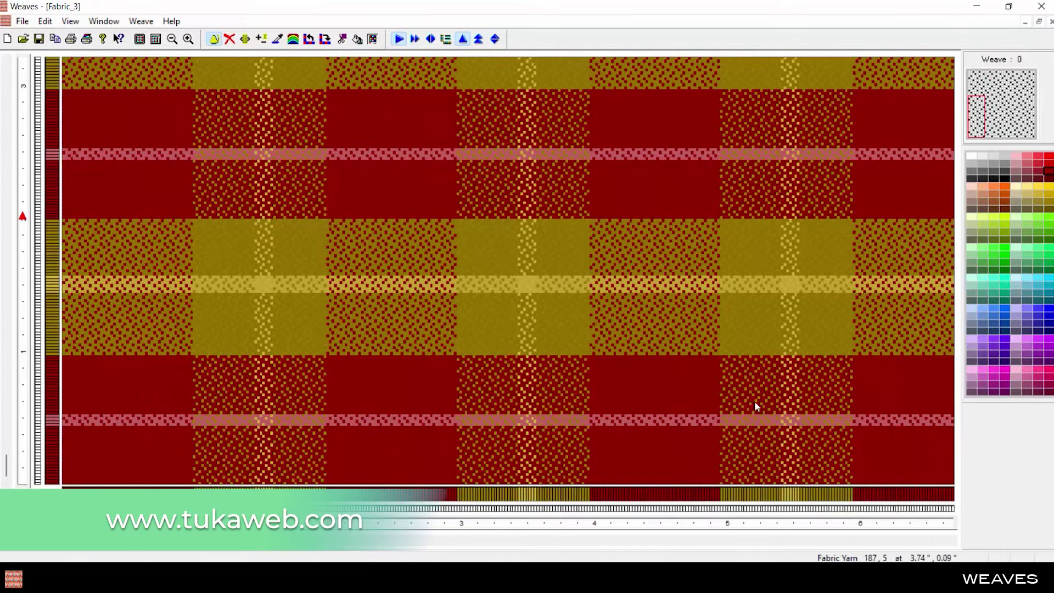
pyautogui.click(1038, 202)
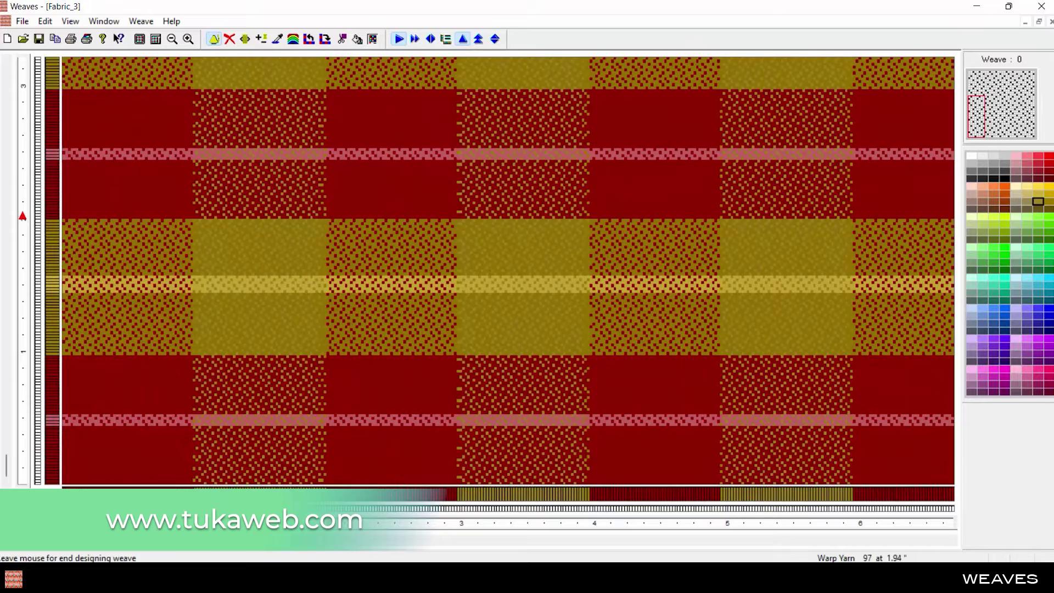